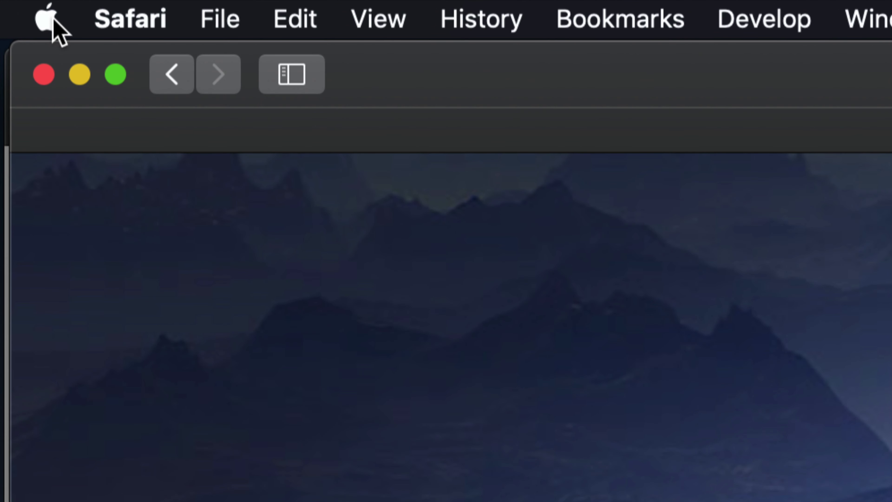
Open About This Mac and show the Storage breakdown, with Macintosh HD at 1.36 TB free of 3.12 TB
click(52, 22)
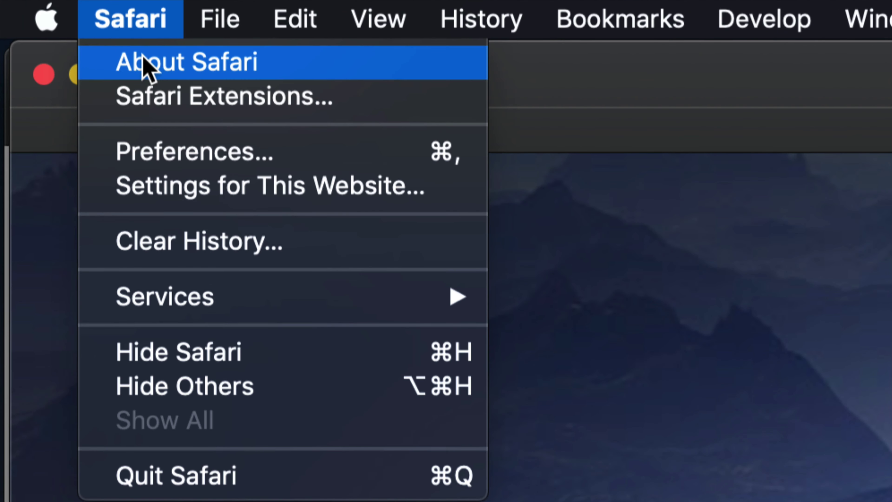
click(135, 80)
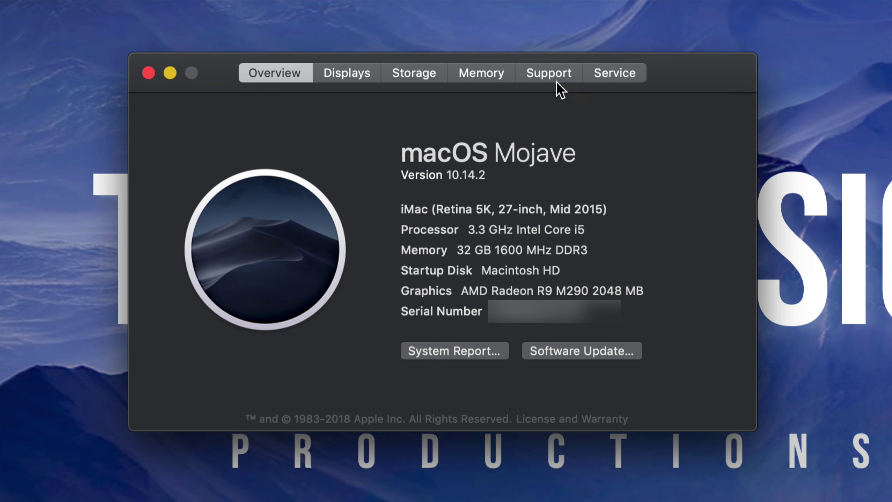
click(418, 74)
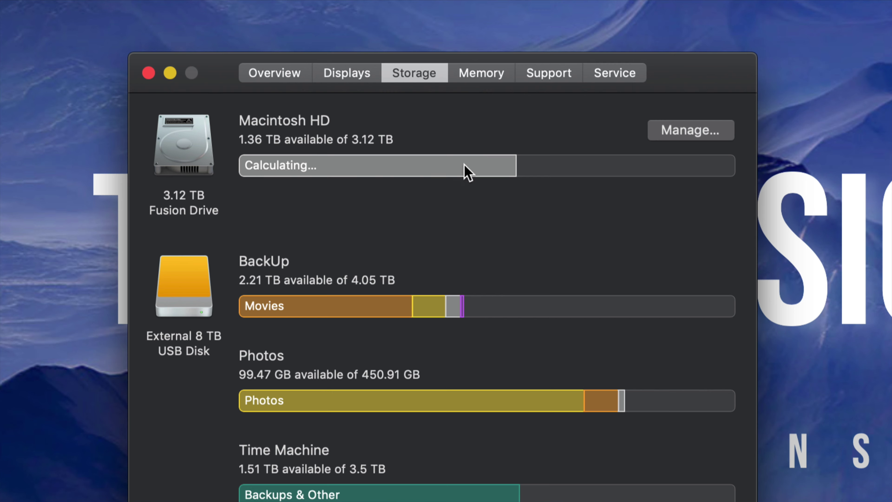
mouse_move(315, 168)
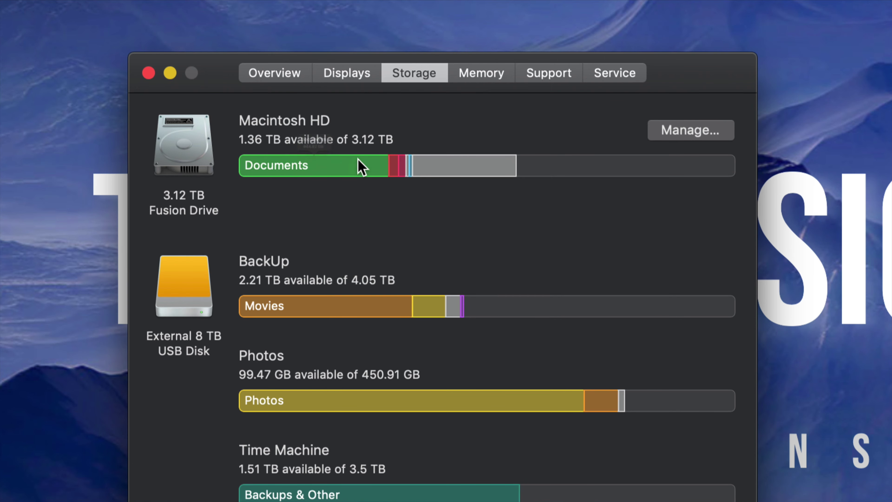
mouse_move(391, 167)
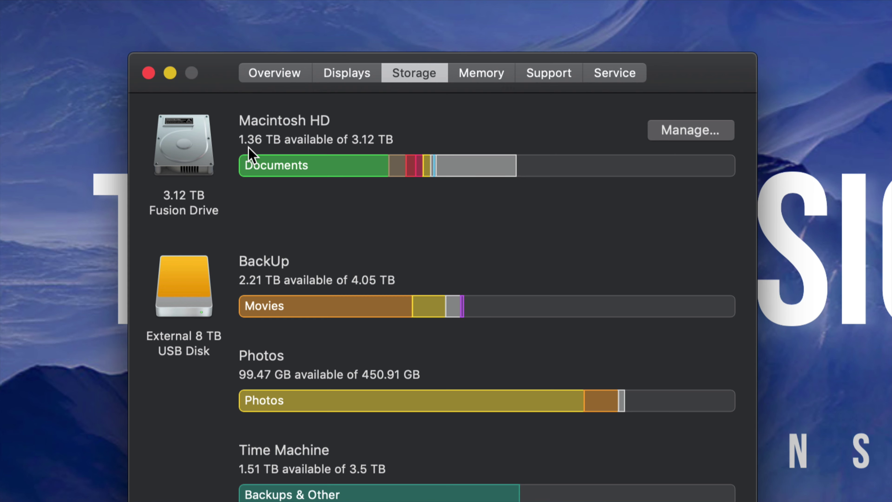
mouse_move(447, 157)
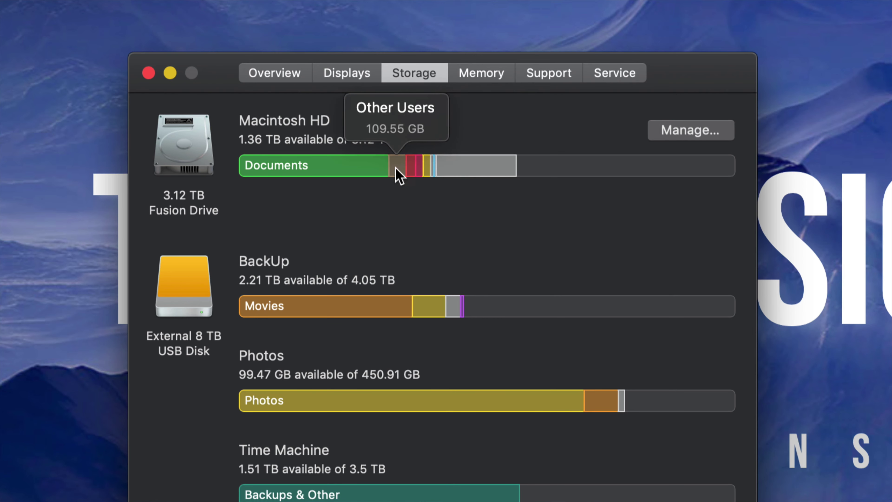
mouse_move(497, 174)
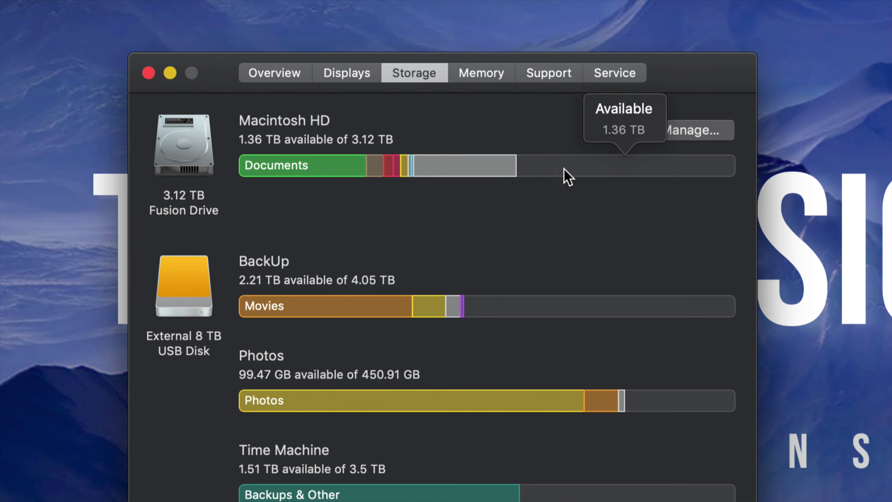
Manage Macintosh HD storage, browse Applications ranked by size, then return to Recommendations
click(691, 138)
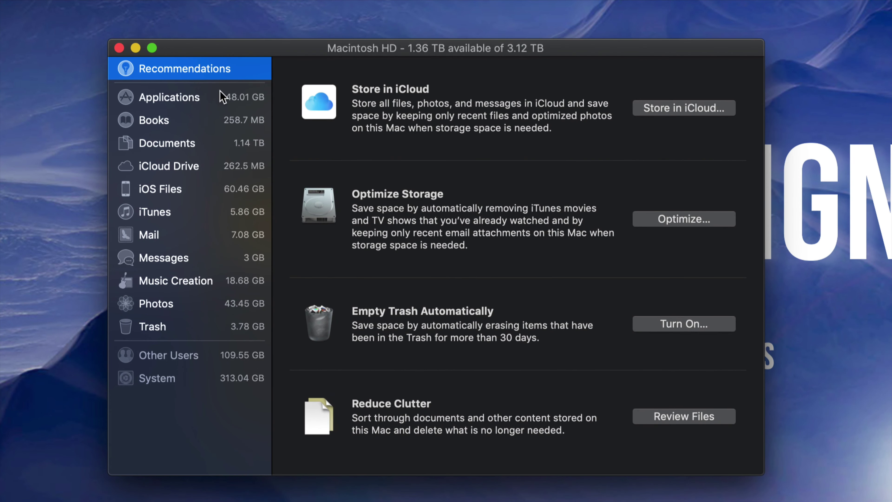
click(240, 104)
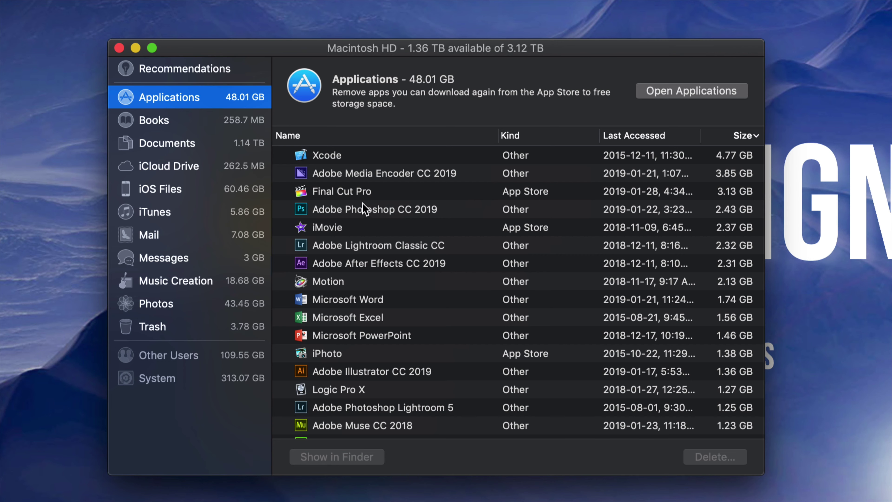
click(209, 71)
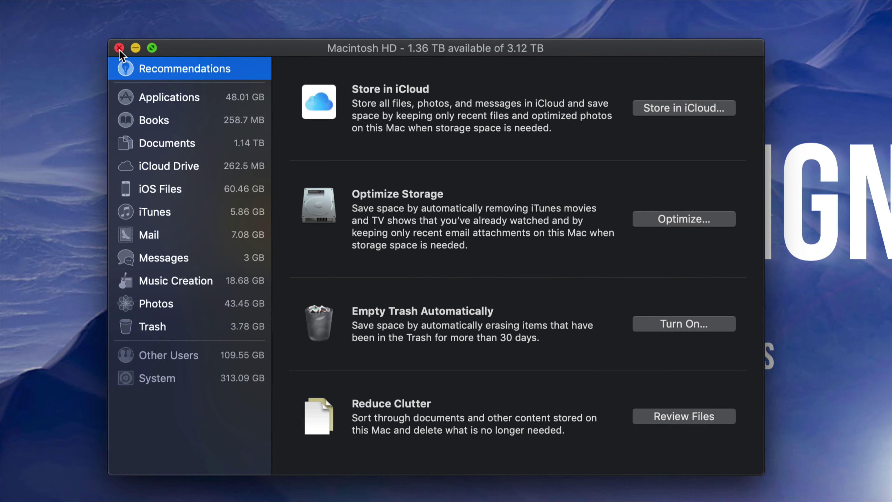
Close Storage Management, accept Crucial's terms & conditions and start Scan Computer to download the scanner
click(119, 48)
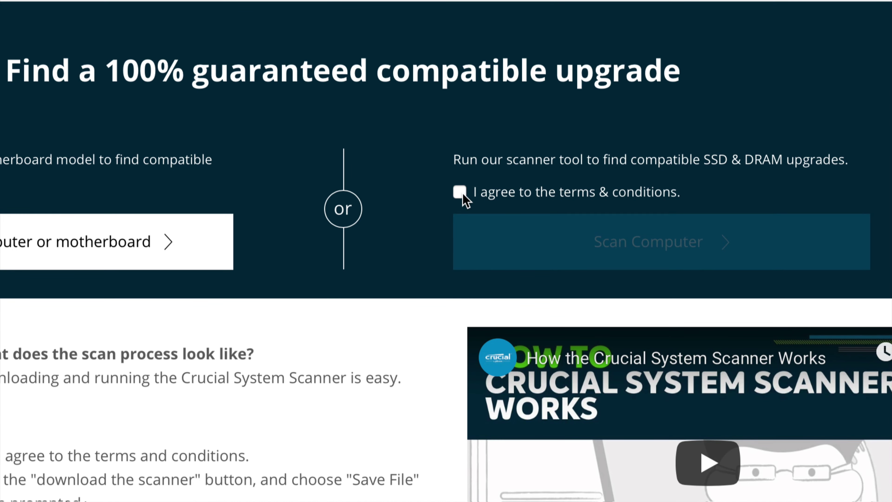
click(473, 187)
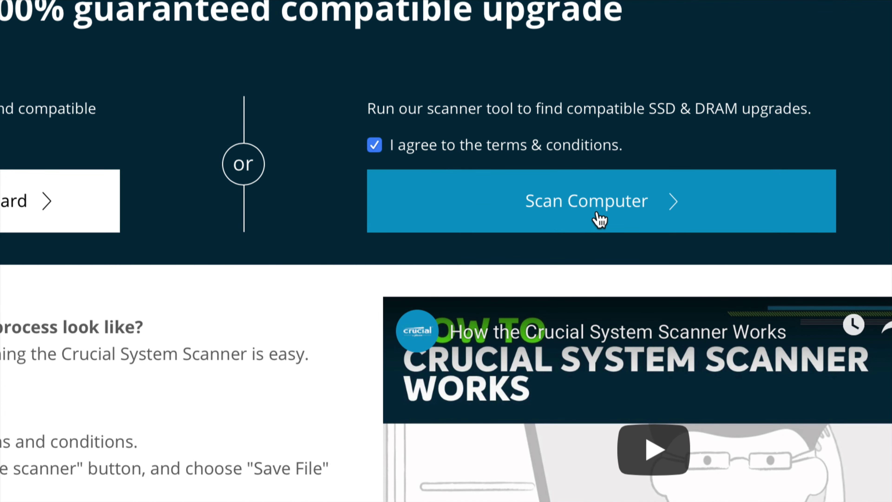
click(596, 215)
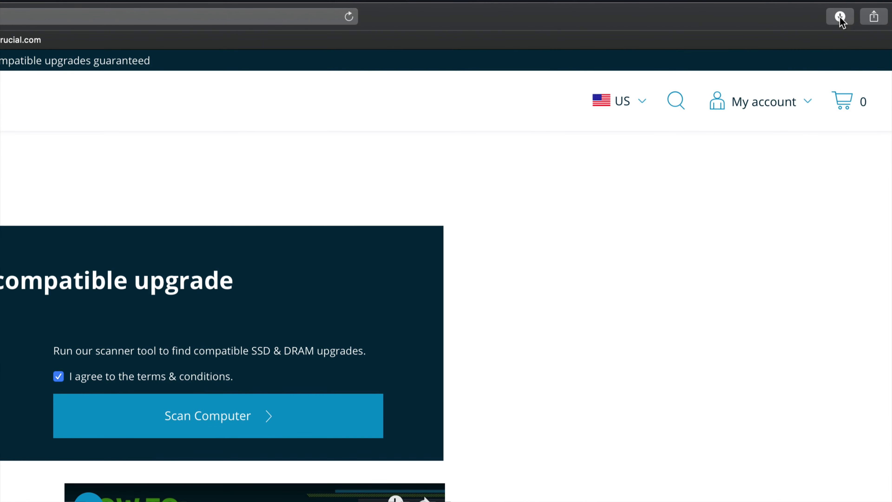
Try opening the downloaded CrucialMacScanner-2 and dismiss the unidentified-developer warning
click(851, 14)
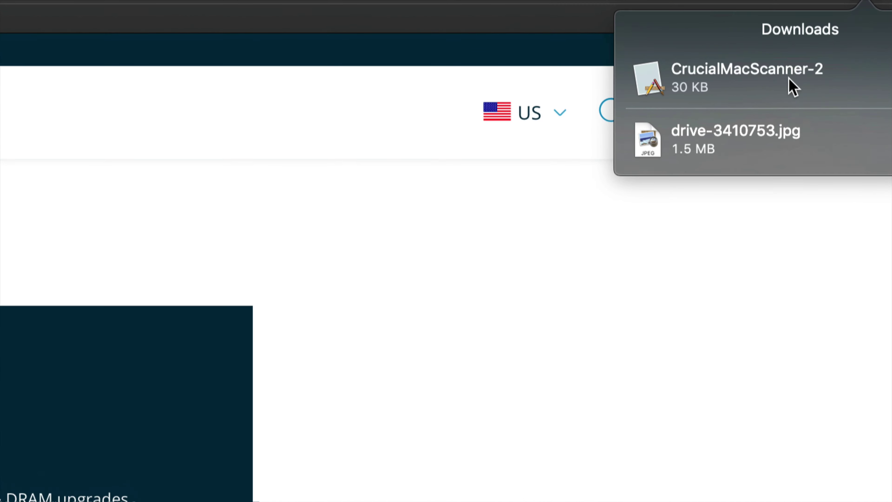
click(754, 82)
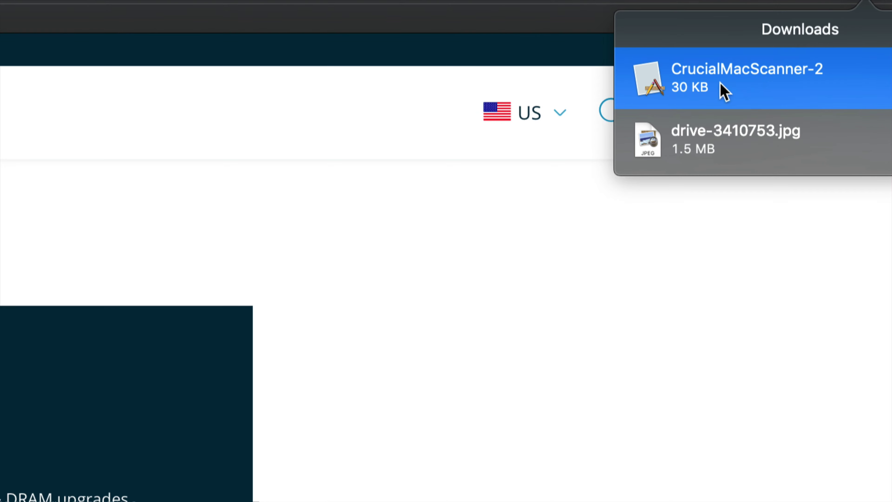
double_click(724, 90)
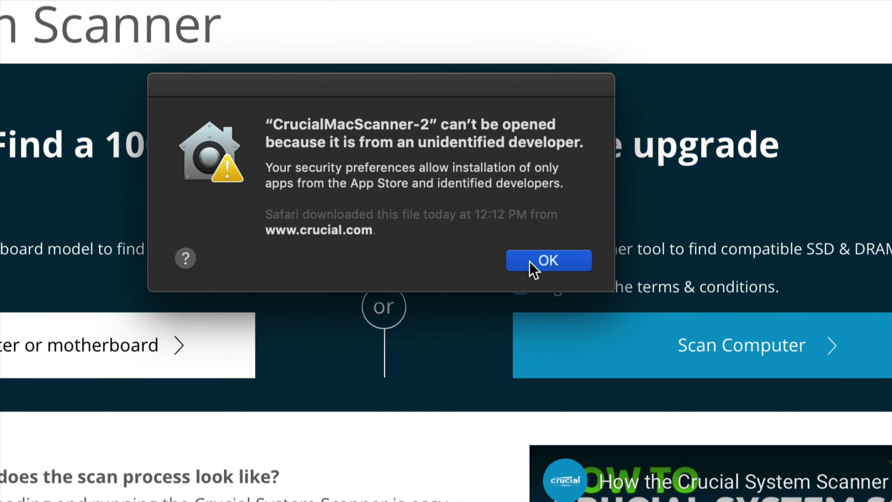
click(494, 174)
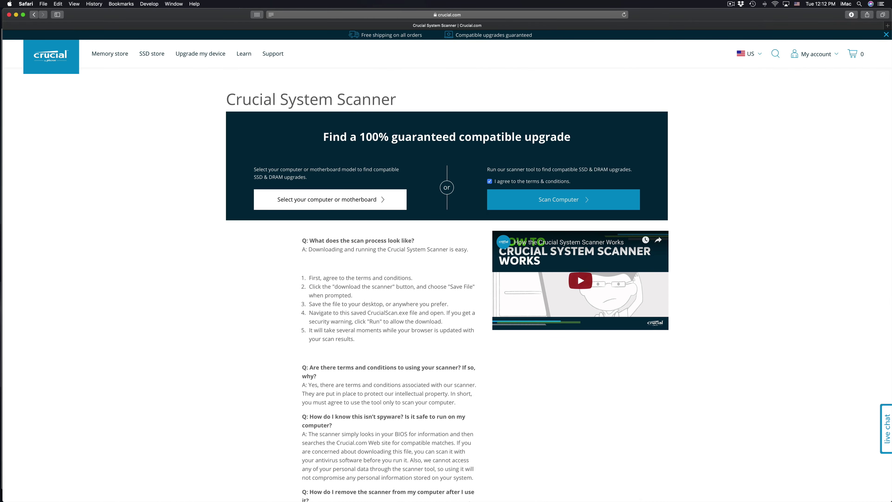
mouse_move(470, 498)
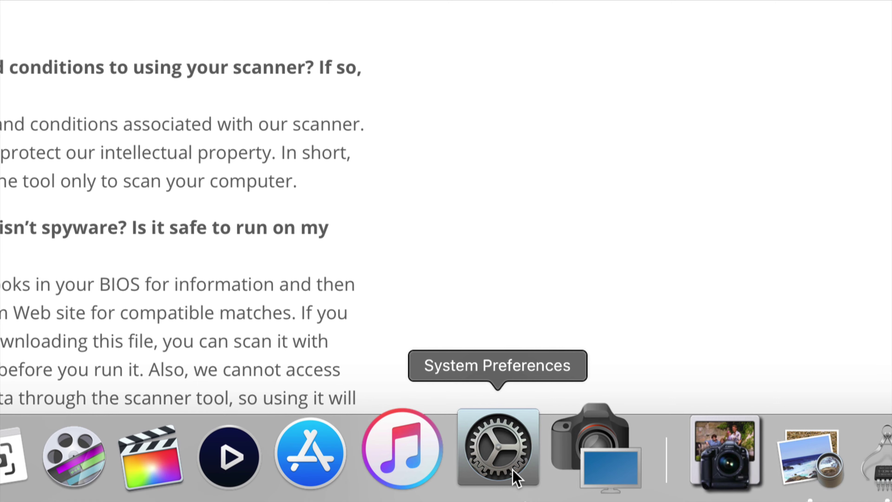
Approve CrucialMacScanner-2 with Open Anyway in Security & Privacy and confirm Open
click(512, 470)
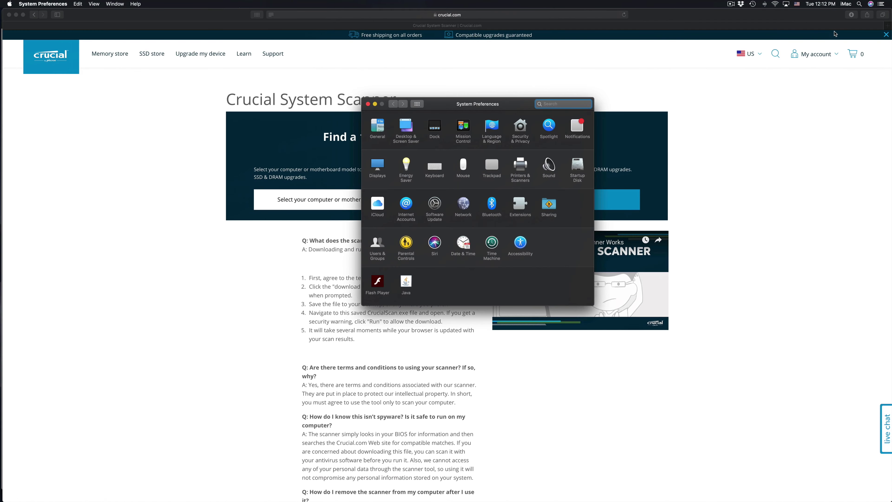
drag(495, 107, 427, 130)
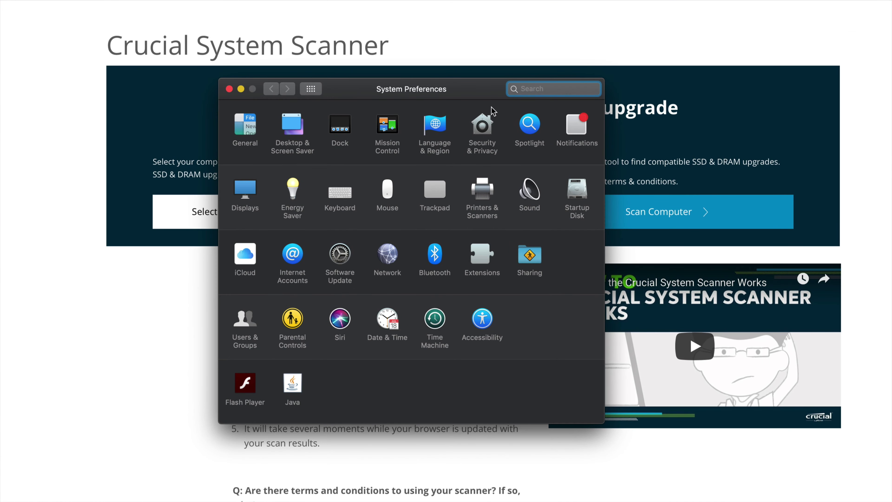
click(487, 121)
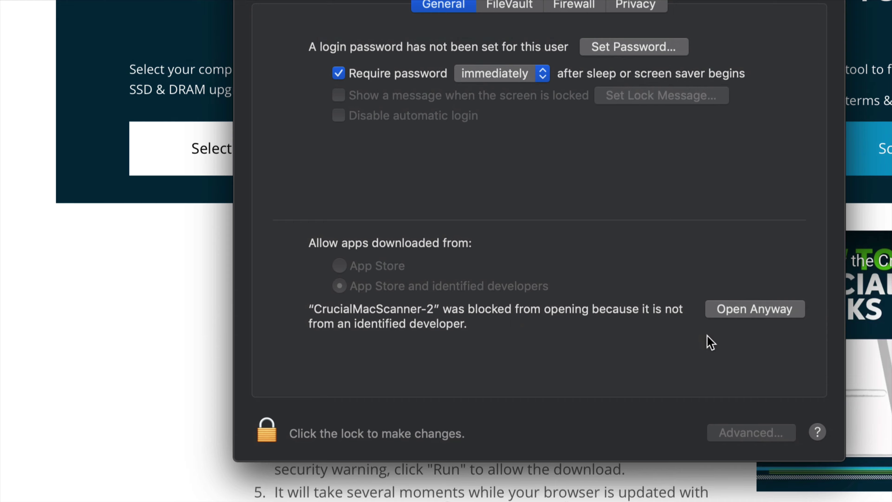
click(764, 309)
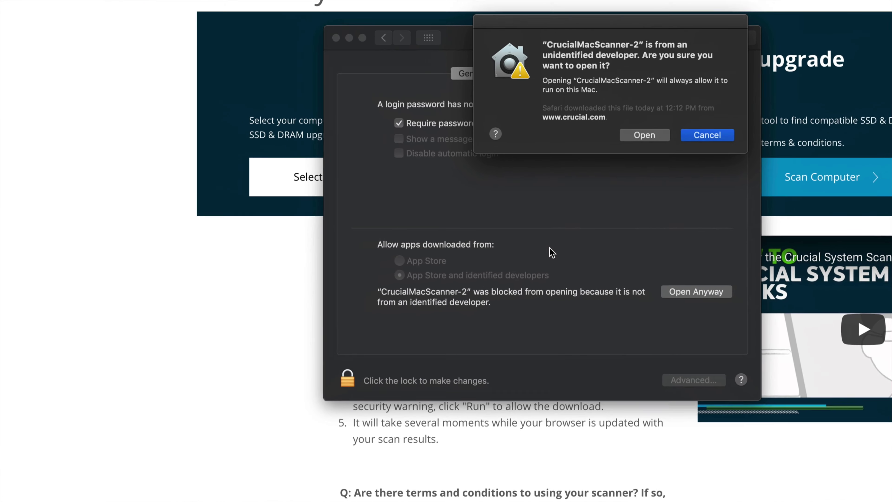
click(645, 143)
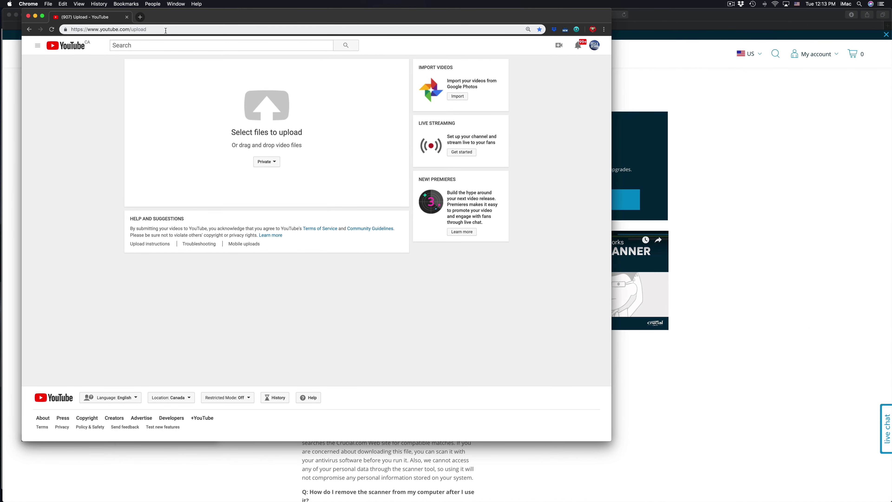
Move the YouTube window aside and position the Crucial scan results window in front
drag(158, 16, 356, 107)
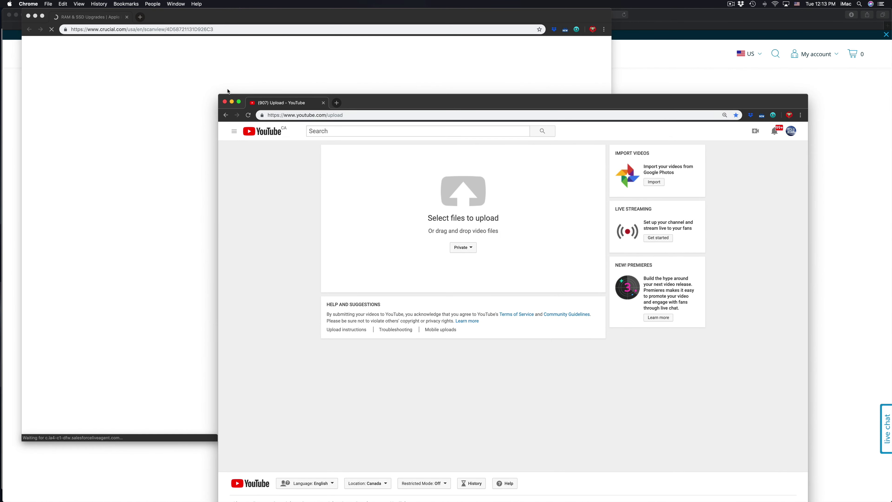
click(223, 100)
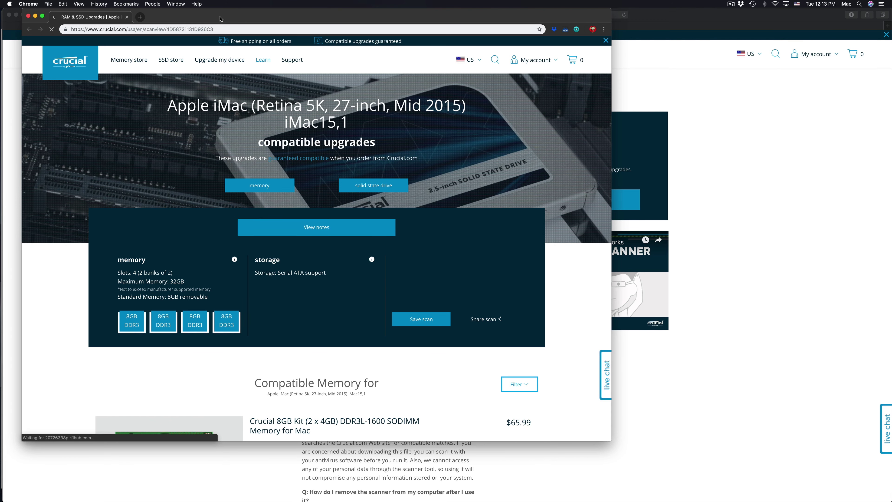
drag(246, 17, 326, 45)
mouse_move(300, 87)
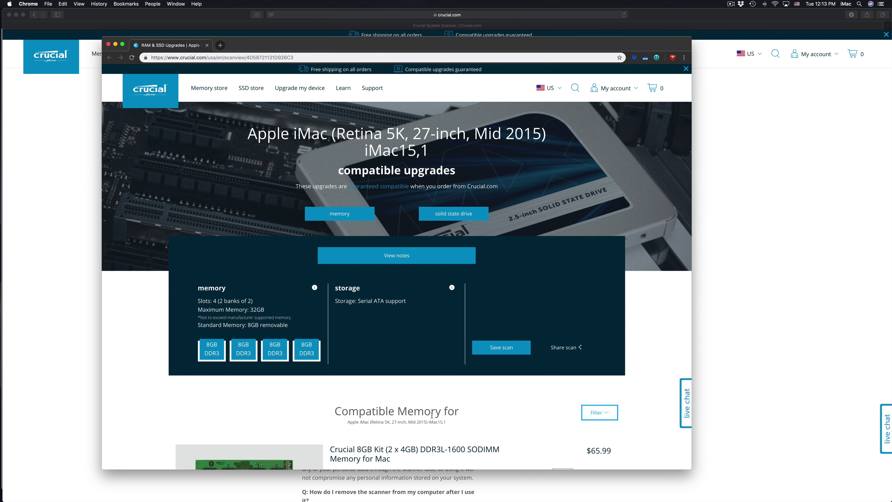
drag(484, 46, 444, 3)
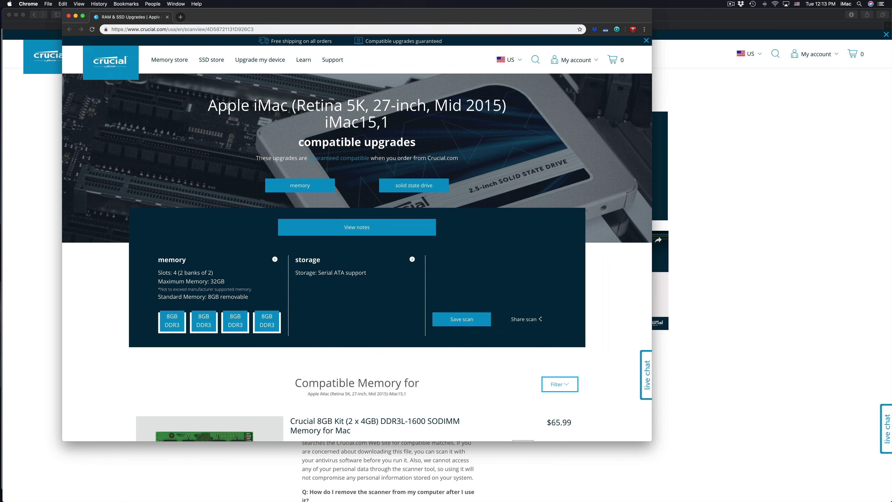
drag(198, 17, 235, 17)
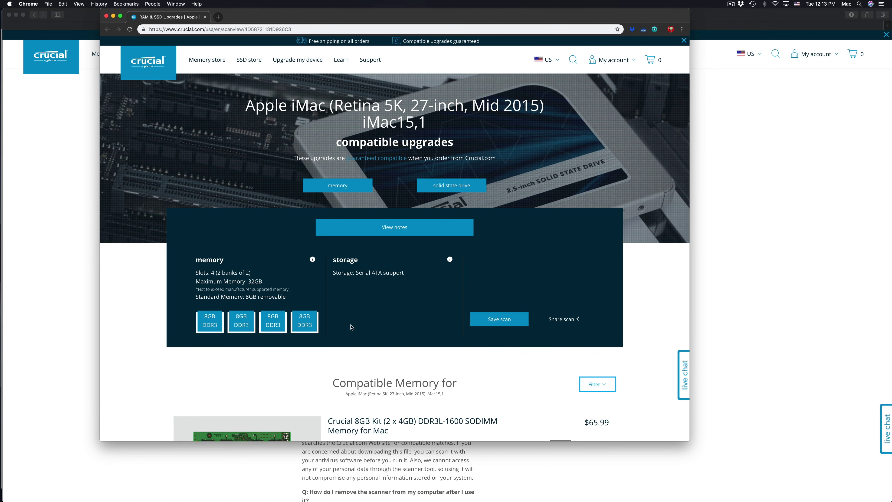
Highlight the 8GB memory slot and the 32GB Maximum Memory value in the scan results
scroll(363, 327, down, 4)
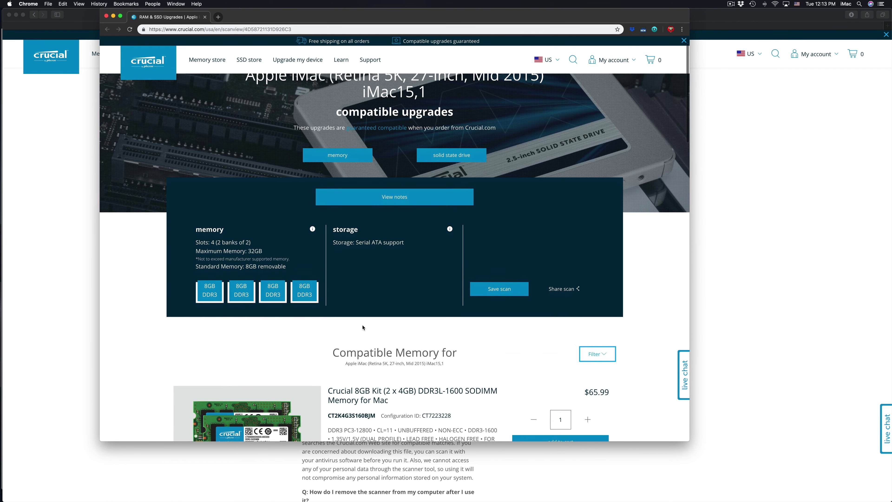
scroll(363, 327, down, 2)
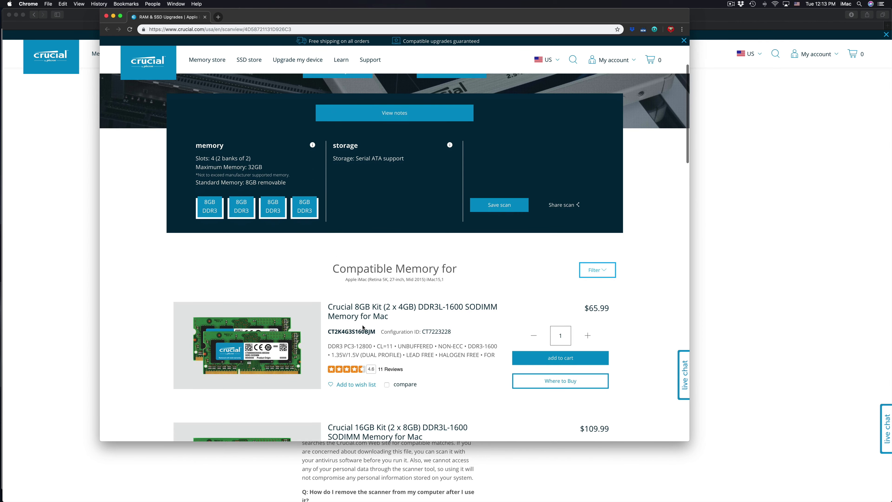
scroll(363, 328, up, 3)
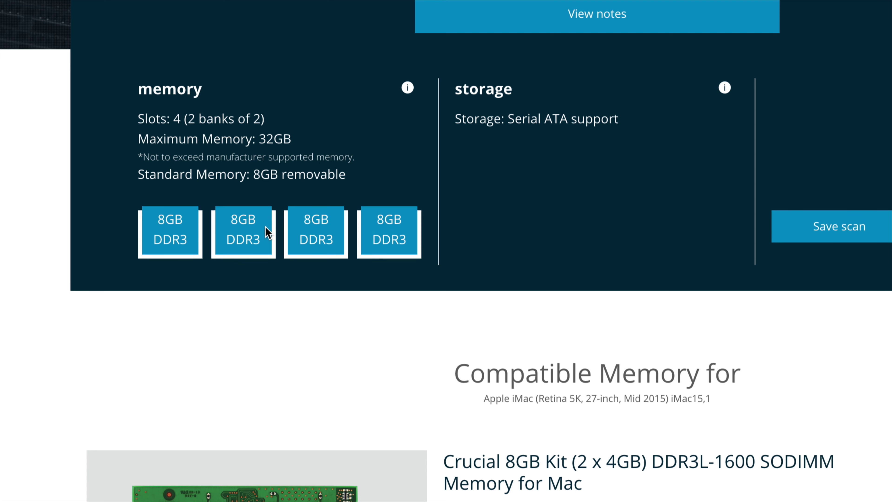
right_click(165, 216)
click(198, 215)
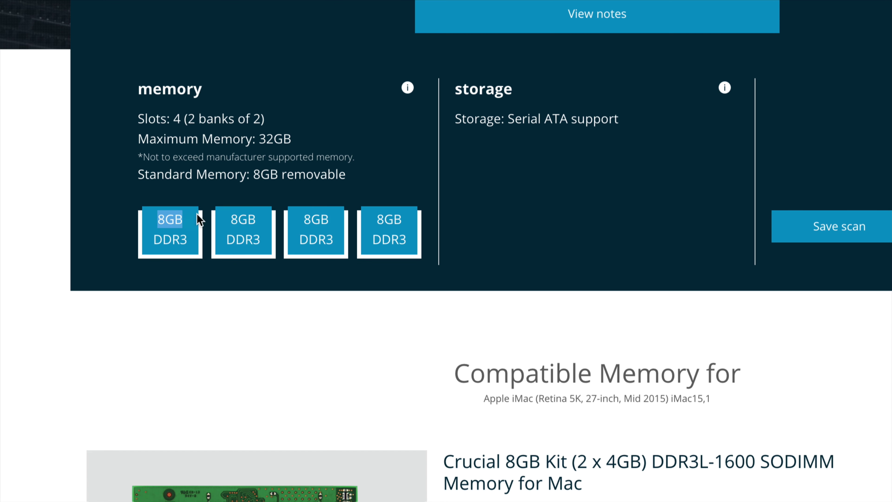
click(235, 216)
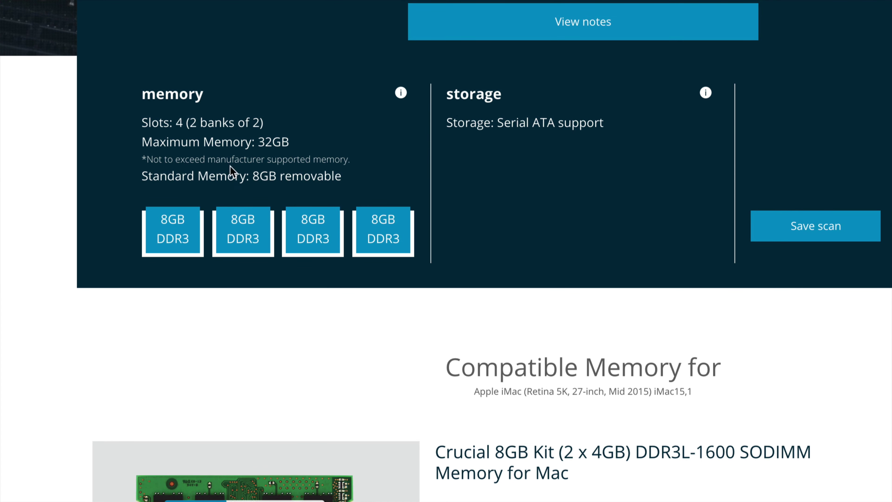
drag(142, 141, 302, 144)
click(261, 139)
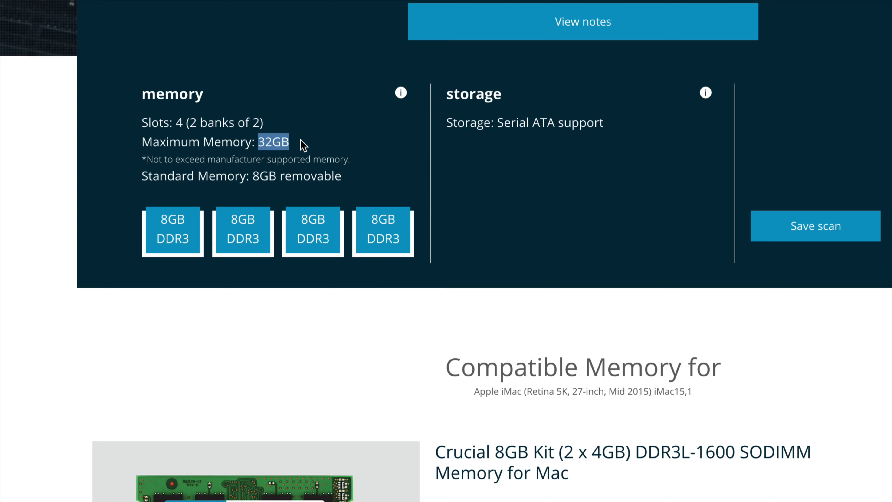
click(269, 154)
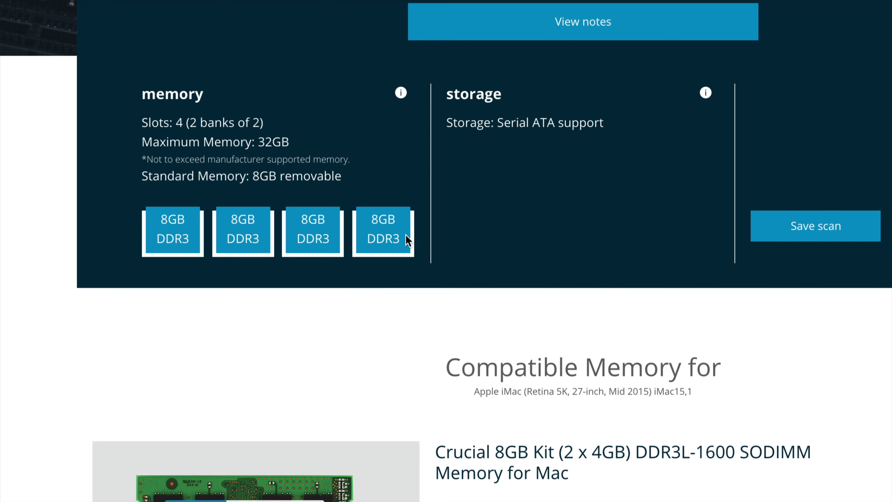
drag(257, 141, 298, 143)
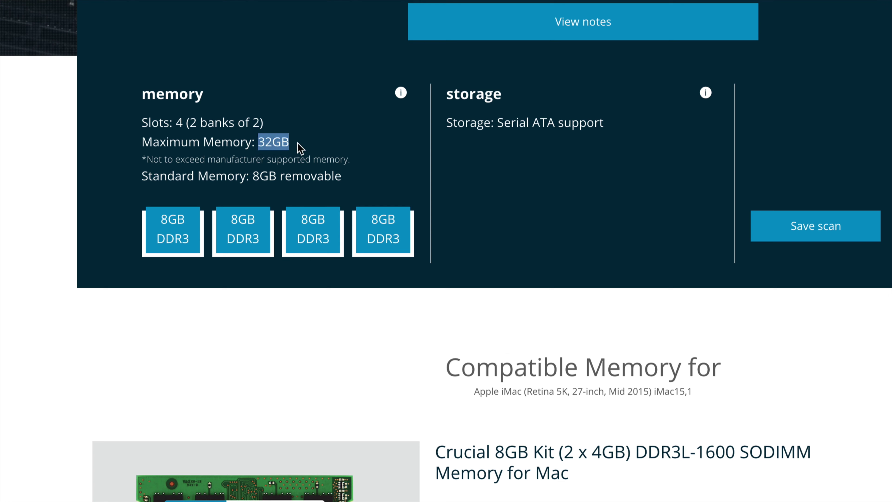
click(284, 142)
drag(258, 142, 311, 142)
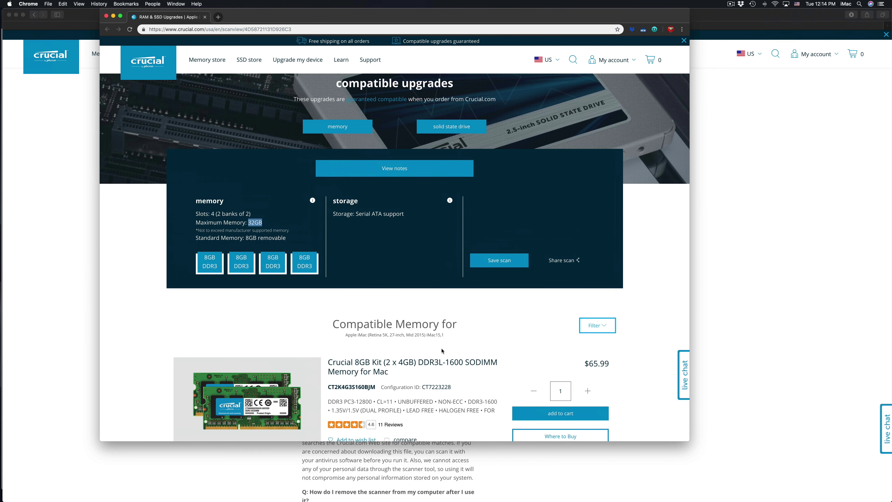
Scroll past the compatible memory kits down to the Compatible SSD section
scroll(442, 351, down, 5)
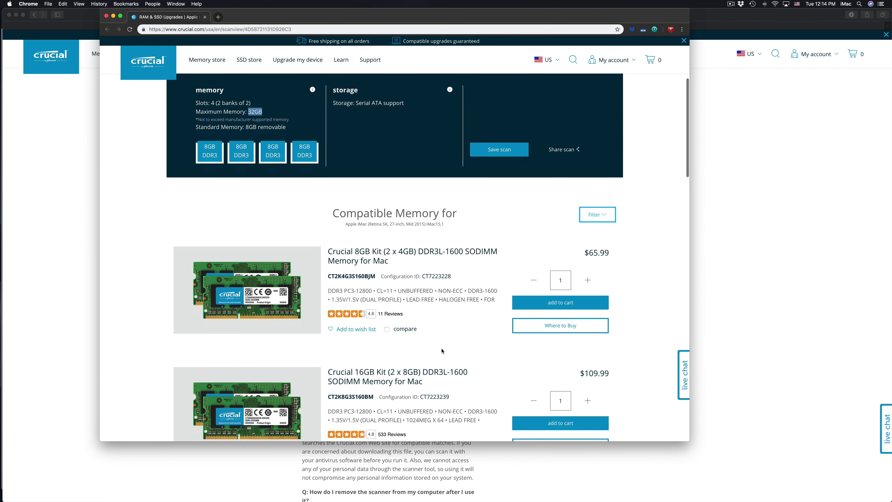
scroll(442, 350, down, 1)
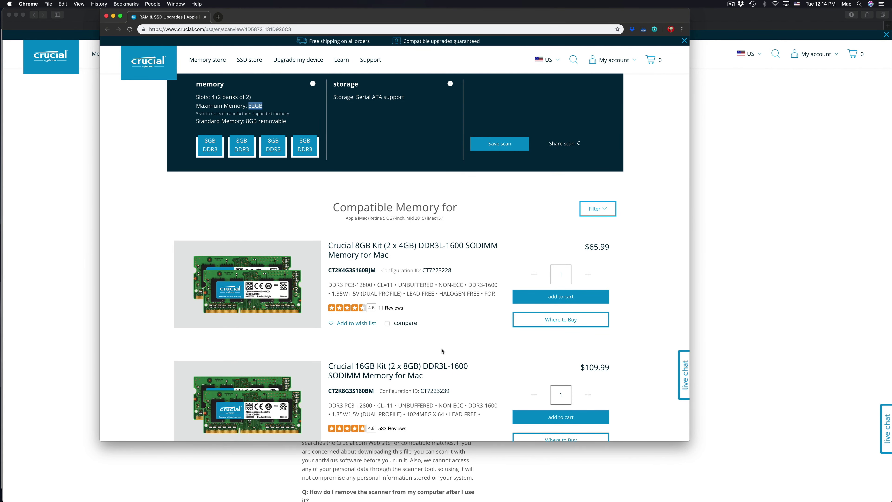
scroll(442, 351, down, 5)
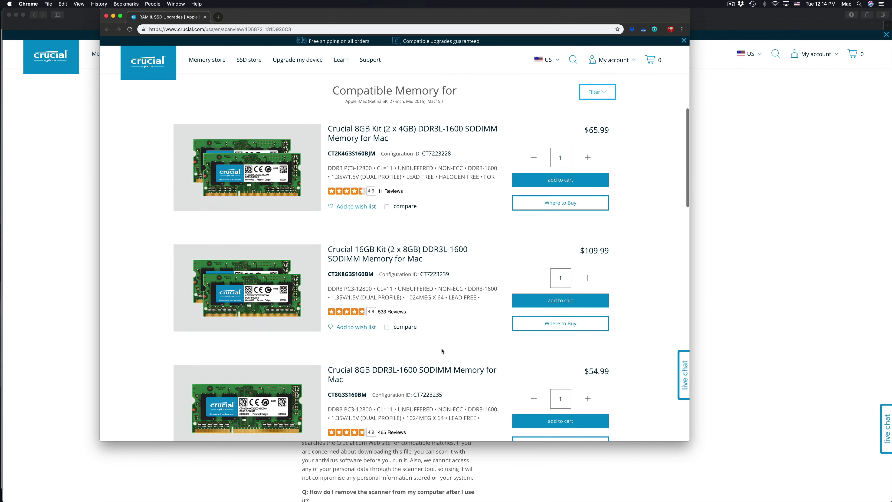
scroll(441, 350, down, 5)
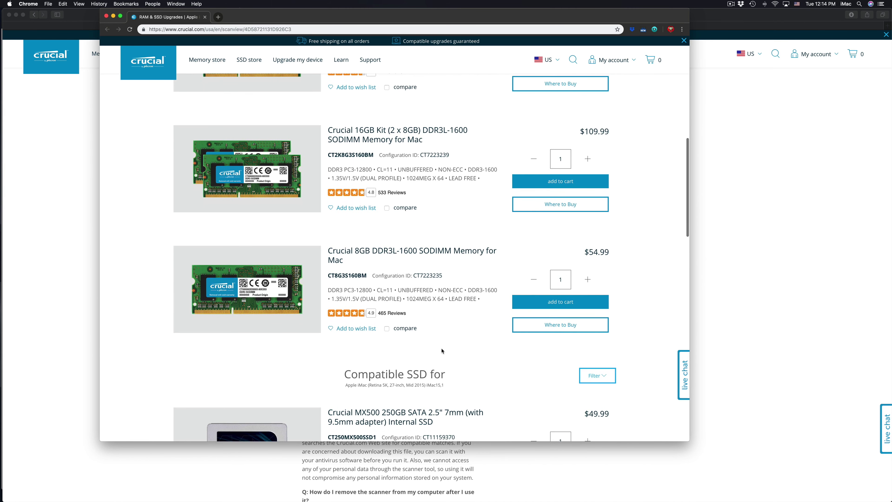
scroll(442, 350, down, 4)
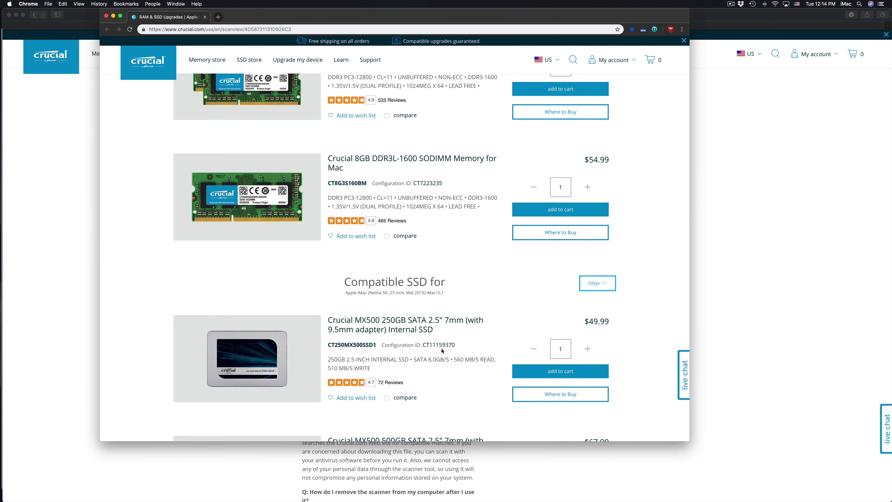
scroll(442, 350, down, 1)
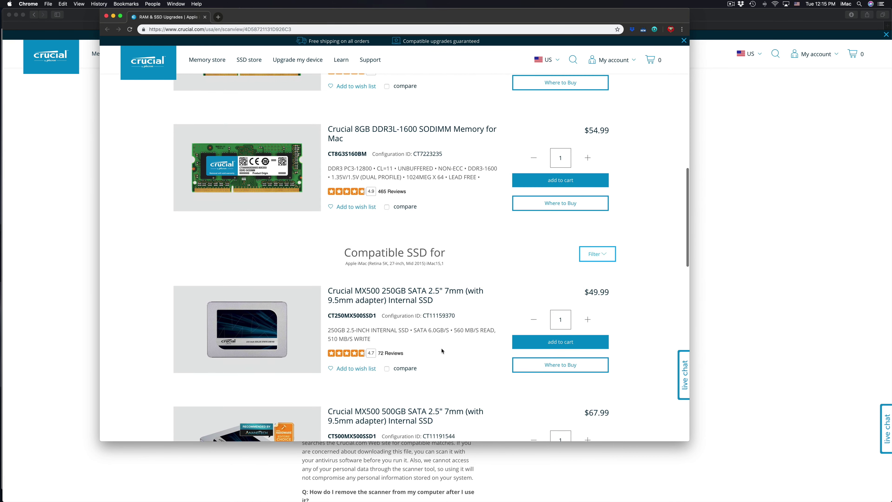
scroll(229, 269, up, 8)
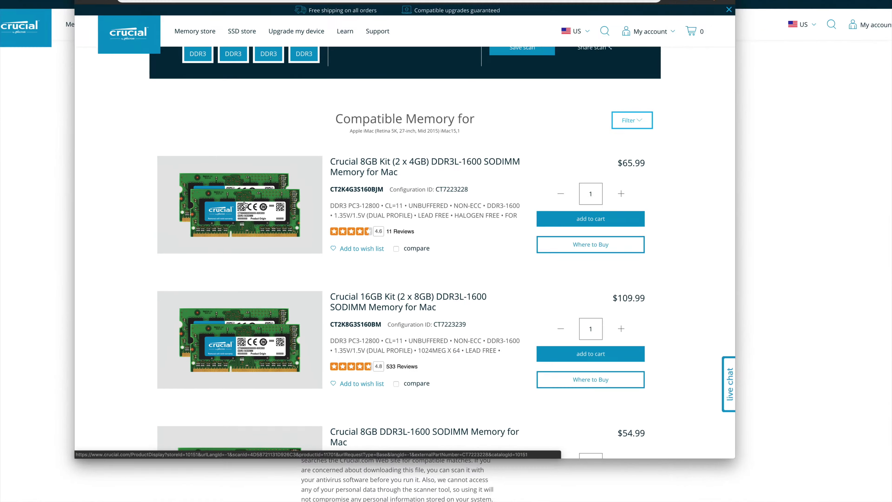
scroll(359, 263, down, 3)
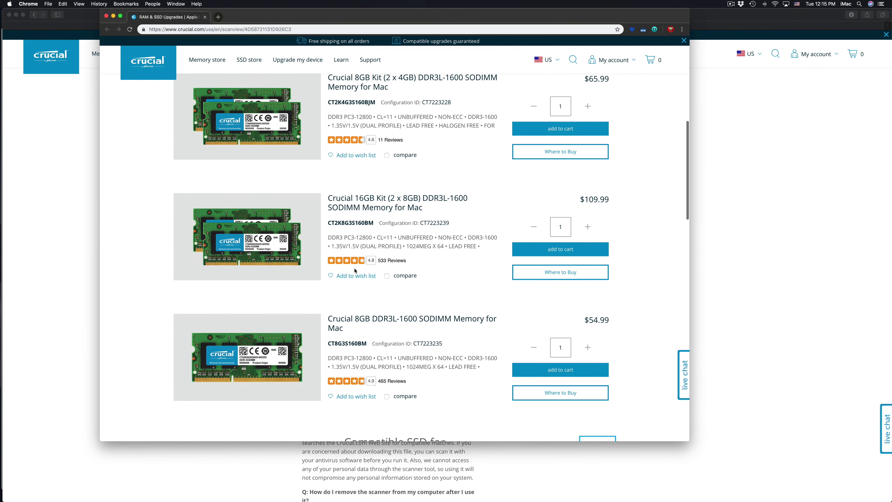
scroll(355, 269, down, 5)
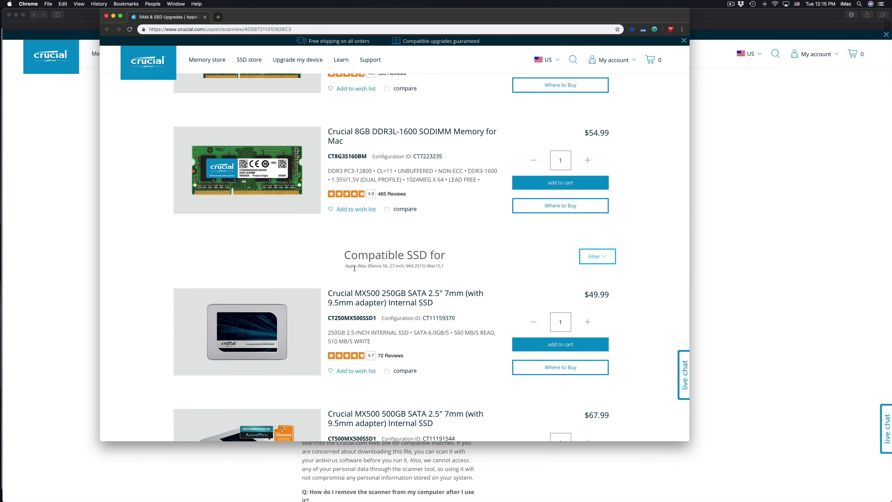
Scroll the Compatible SSD list to show the MX500 500GB, 2TB and 1TB drives
scroll(354, 269, down, 2)
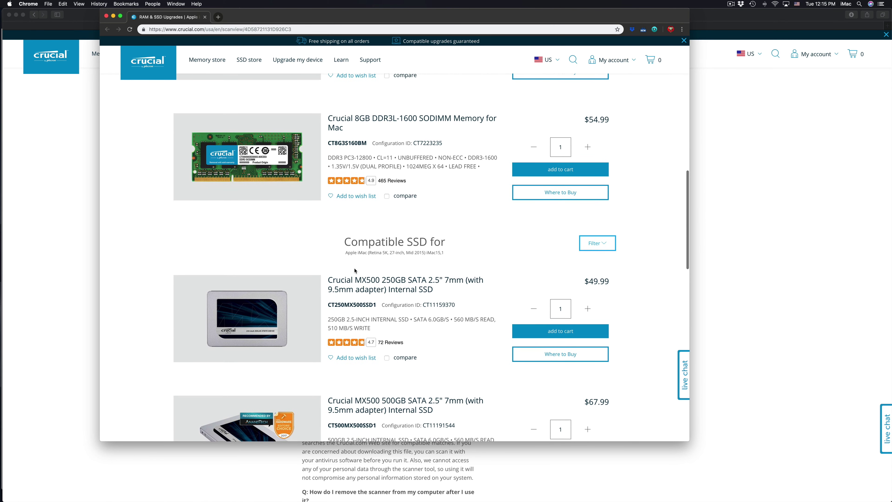
scroll(354, 268, down, 3)
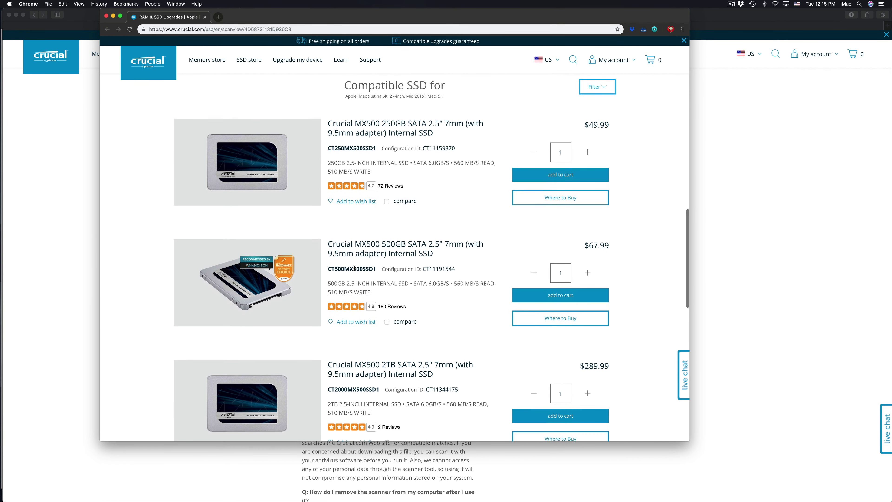
scroll(415, 222, down, 1)
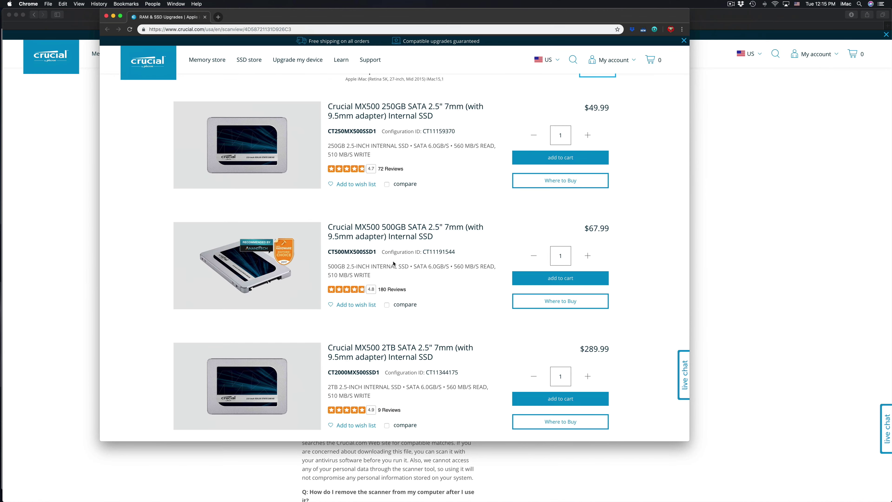
scroll(424, 294, down, 2)
scroll(393, 264, down, 4)
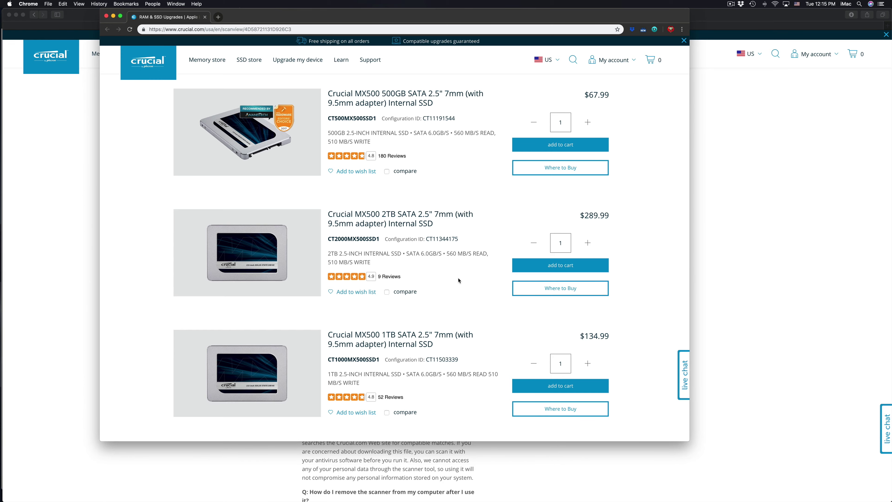
Bring the hard-drive photo forward via Mission Control and move it to the right
key(ctrl+Up)
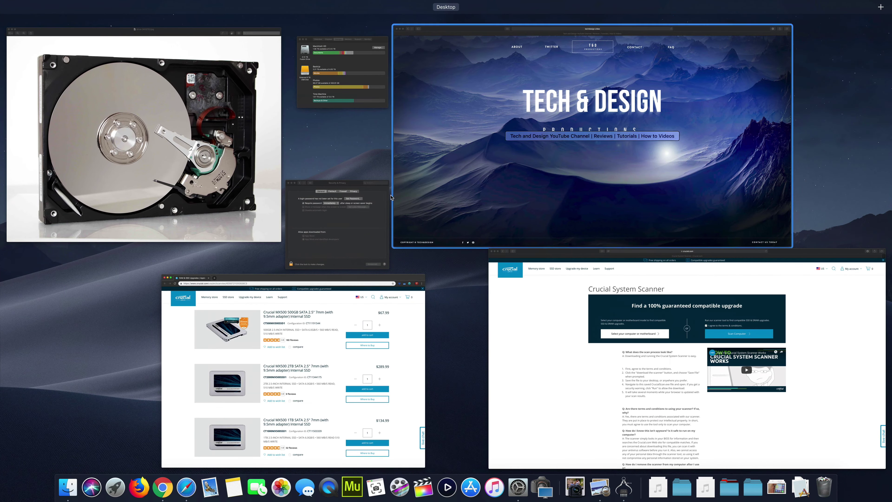
click(151, 141)
drag(302, 22, 369, 22)
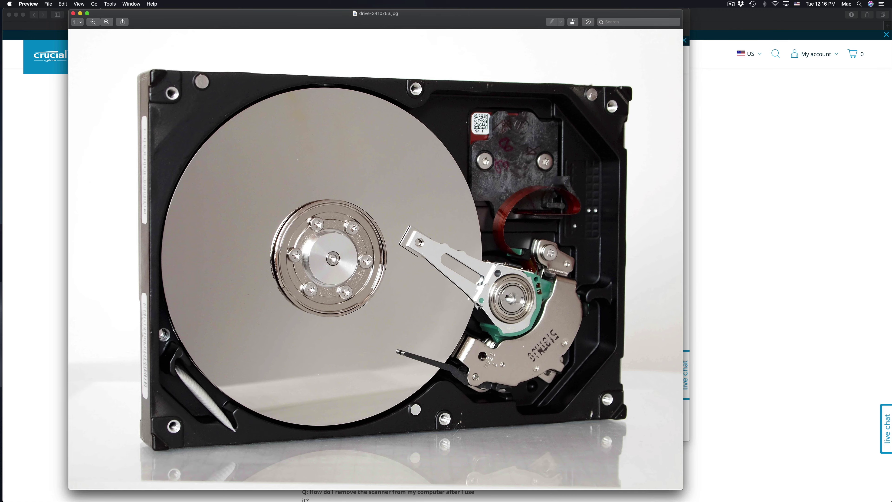
Alternate between the Crucial SSD list and the hard-drive photo using Mission Control
key(ctrl+Up)
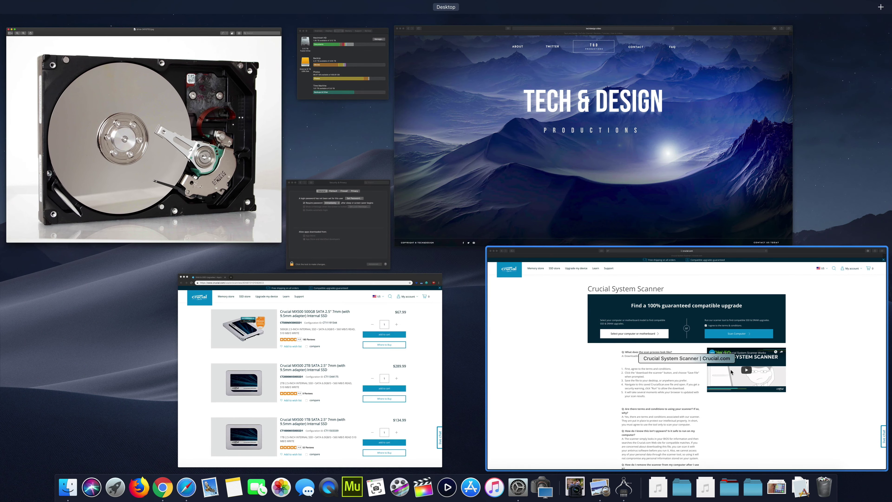
click(356, 350)
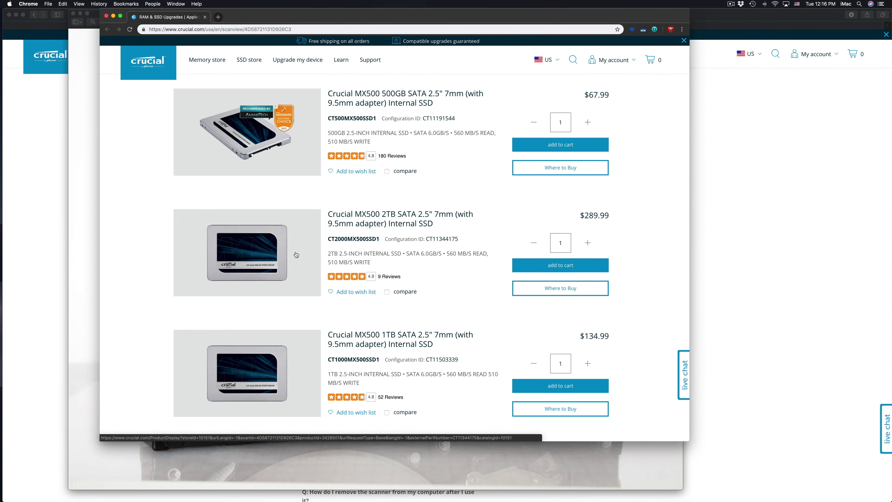
key(ctrl+Up)
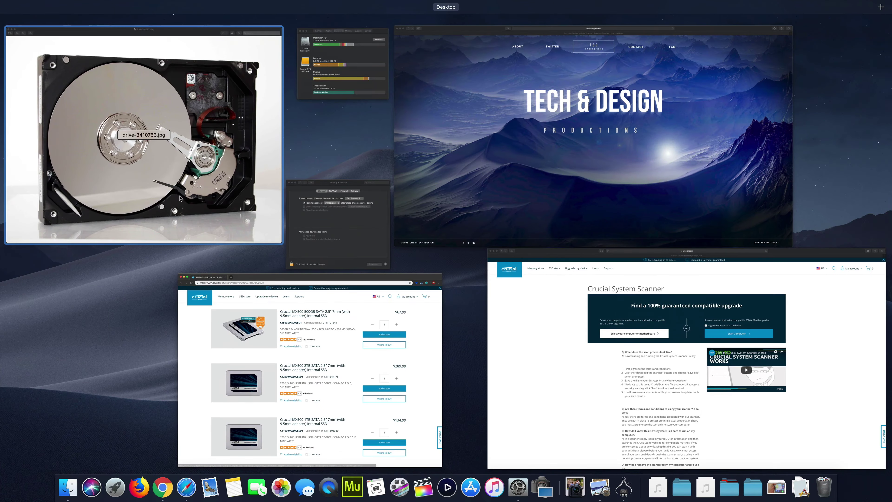
click(160, 180)
key(ctrl+Up)
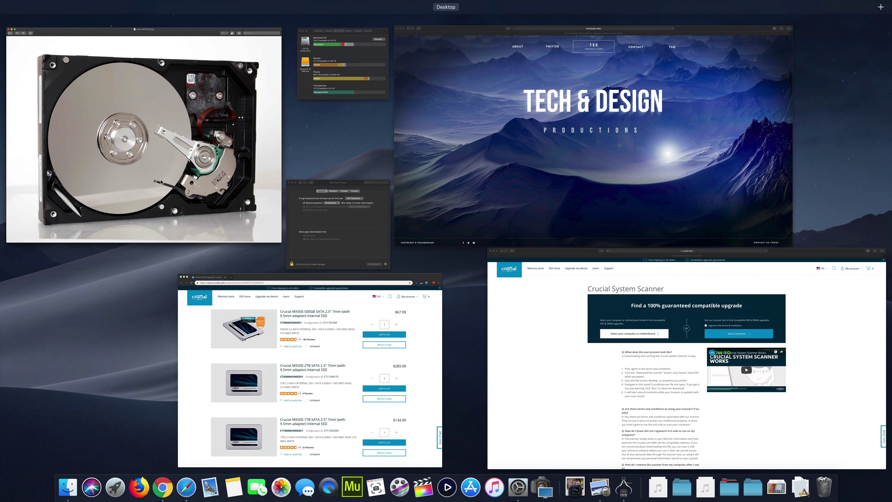
click(338, 336)
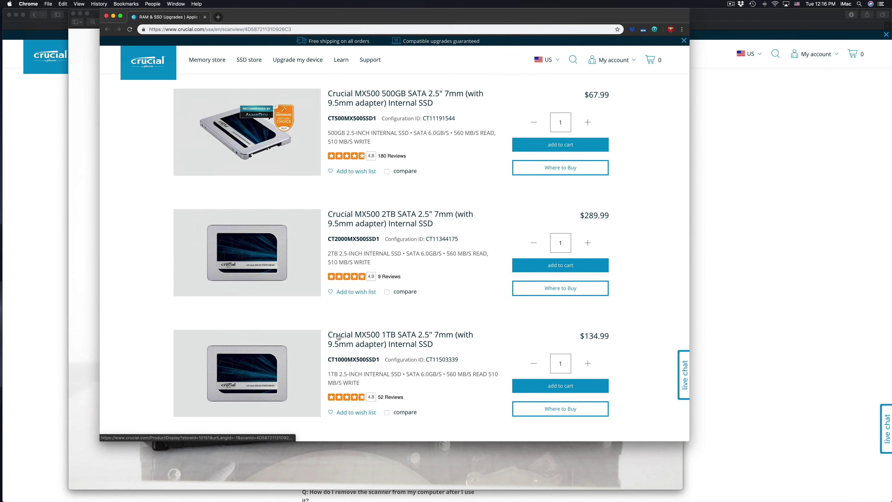
key(ctrl+Up)
click(160, 180)
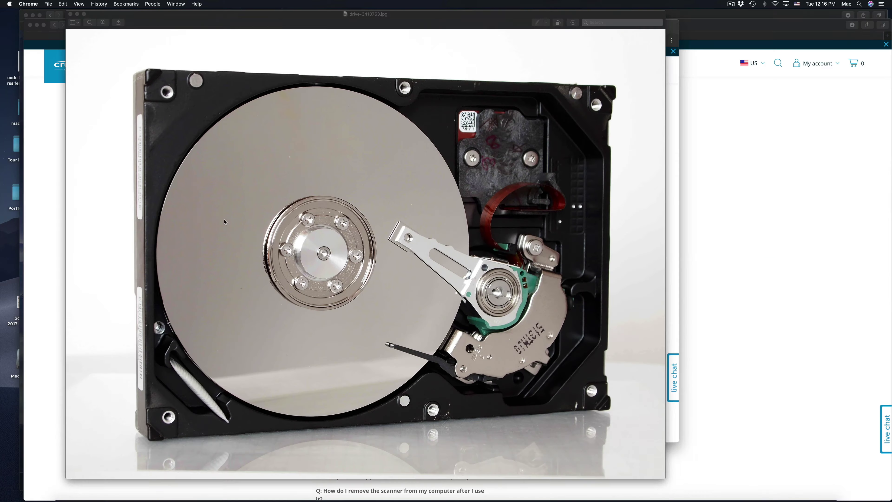
key(ctrl+Up)
click(330, 333)
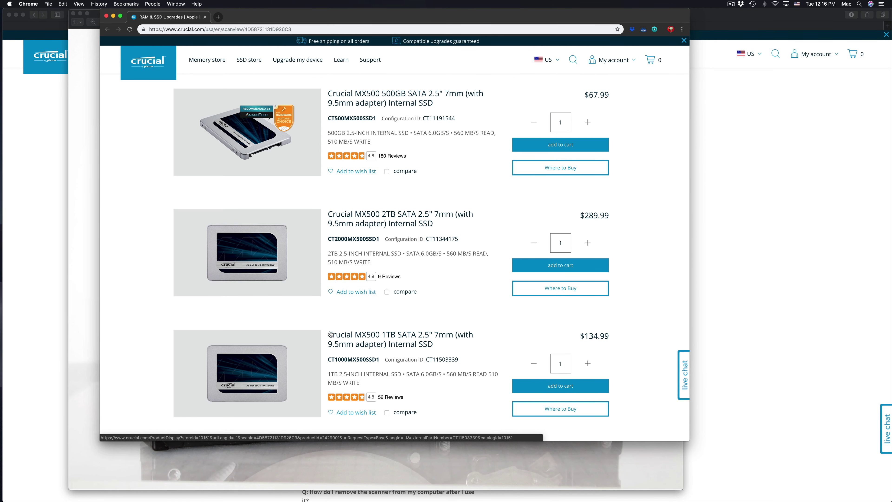
scroll(463, 215, down, 2)
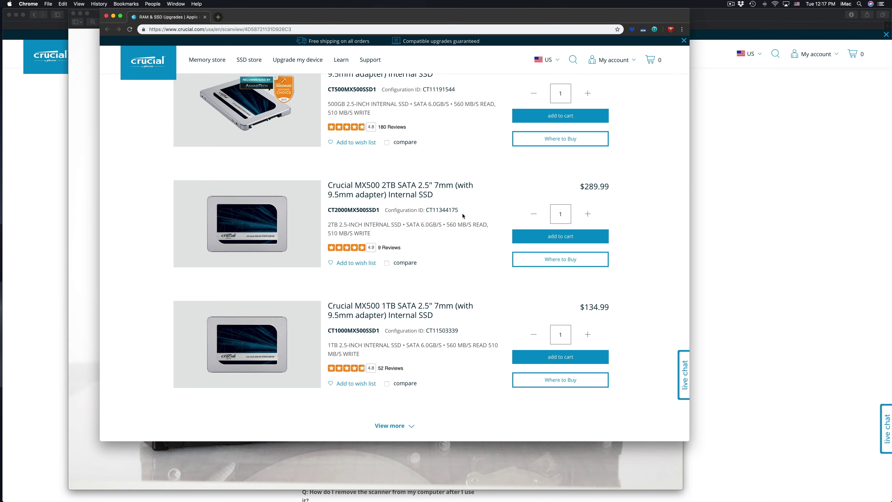
Flip to the photo, back to the SSD list, then lay out every window in Mission Control
key(ctrl+Up)
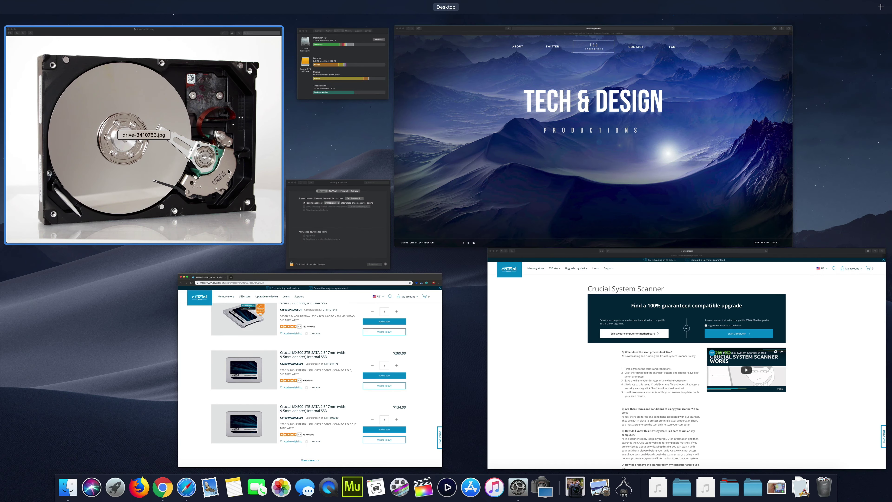
click(203, 170)
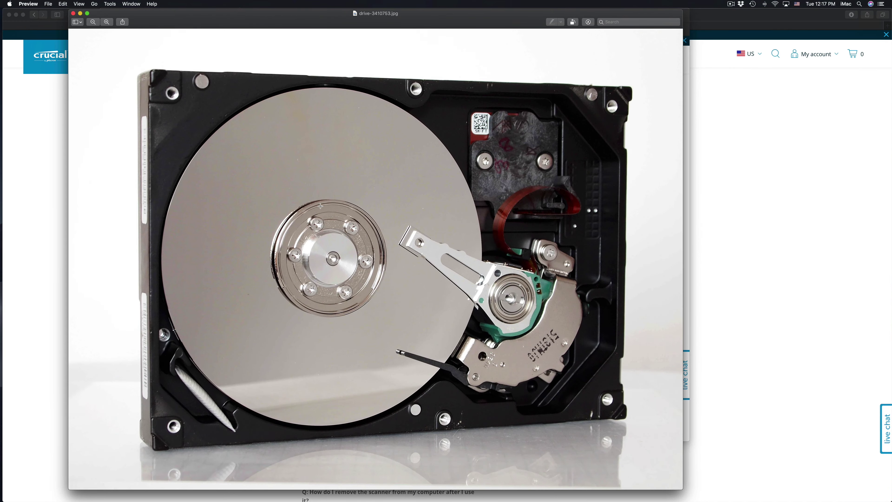
key(ctrl+Up)
click(356, 288)
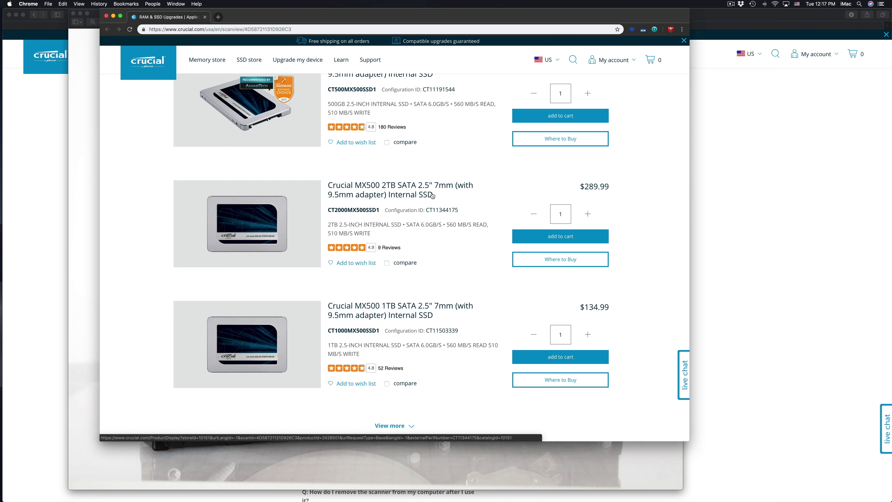
key(ctrl+Up)
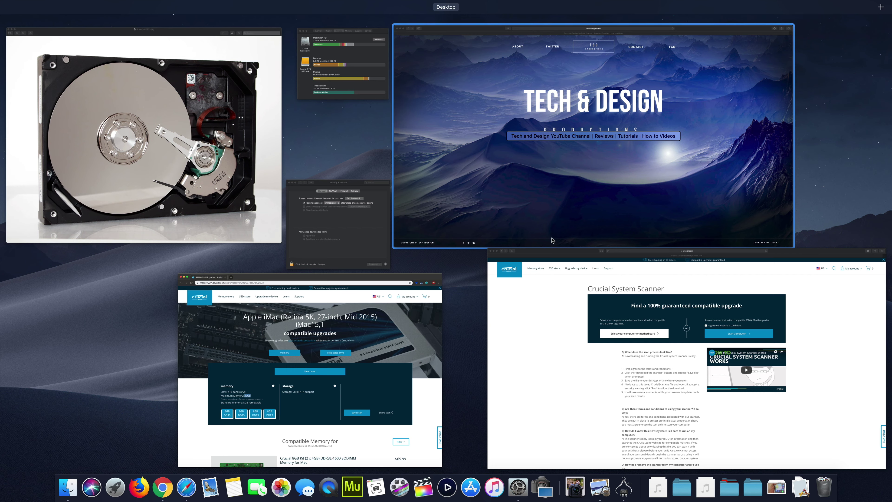
Bring the Tech & Design site forward, then use Show Desktop to reveal the cluttered desktop icons
click(478, 193)
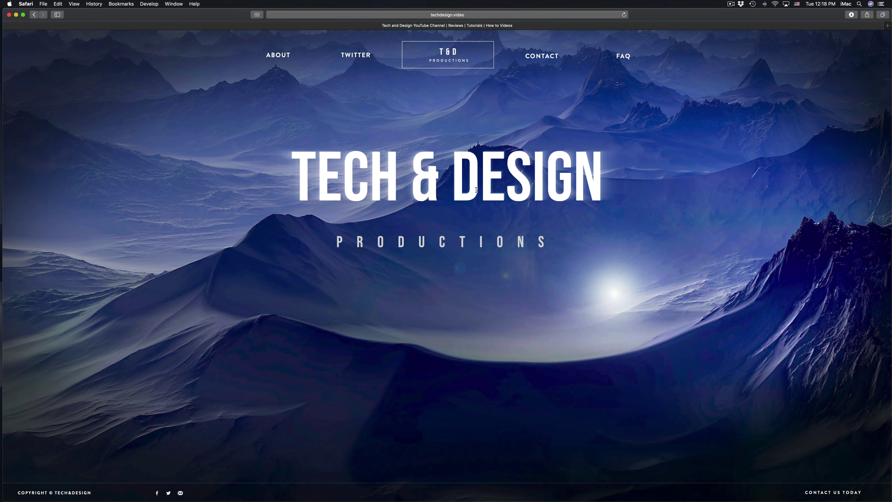
key(F11)
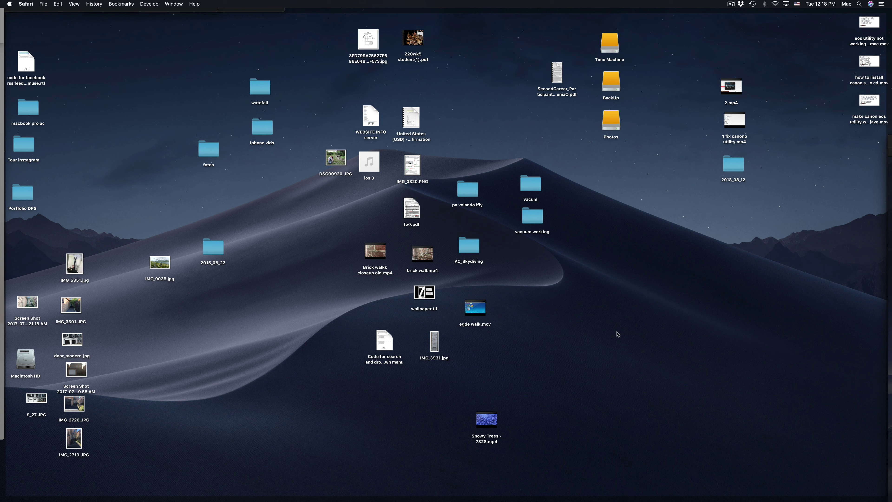
mouse_move(426, 496)
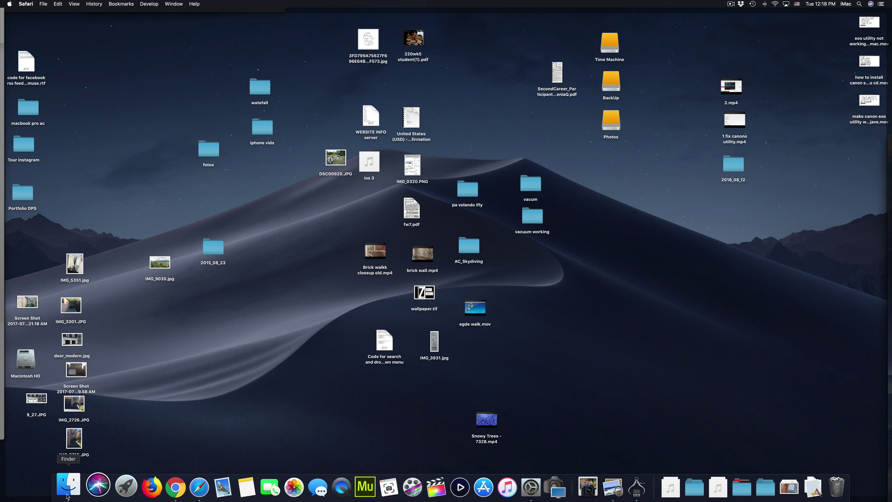
Restore the windows and load bestbuy.ca in a new Safari tab
key(F11)
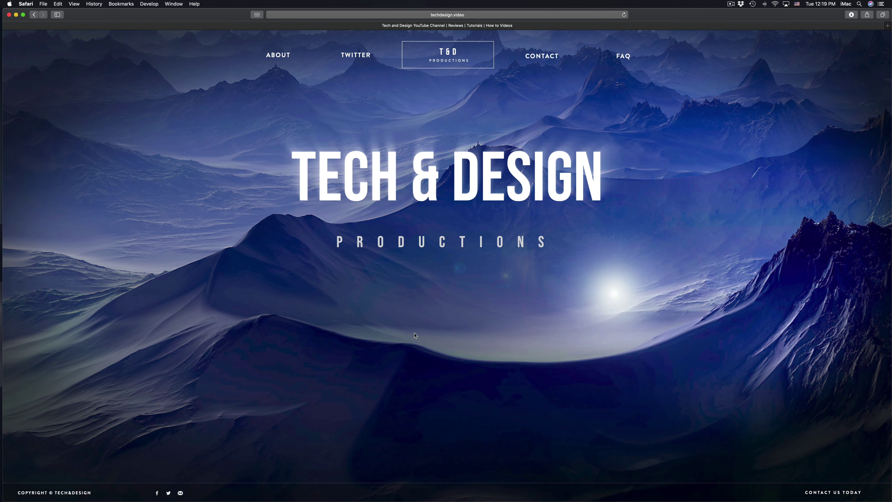
key(super+t)
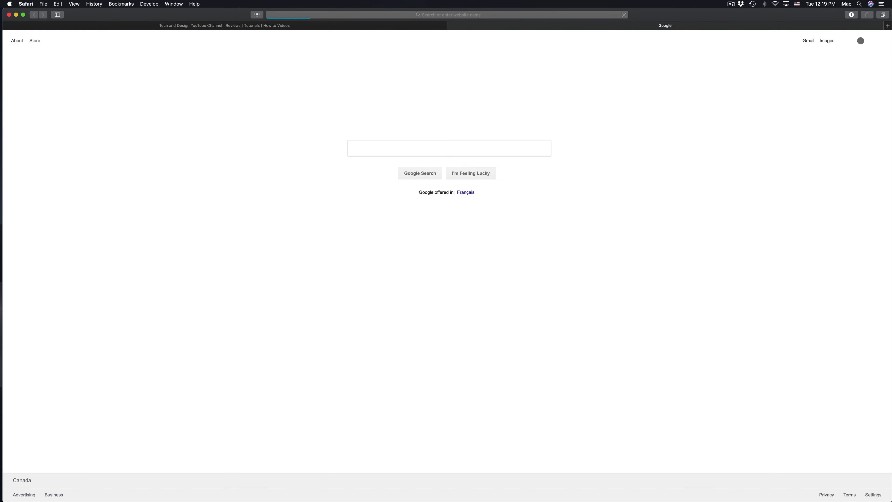
text(bet)
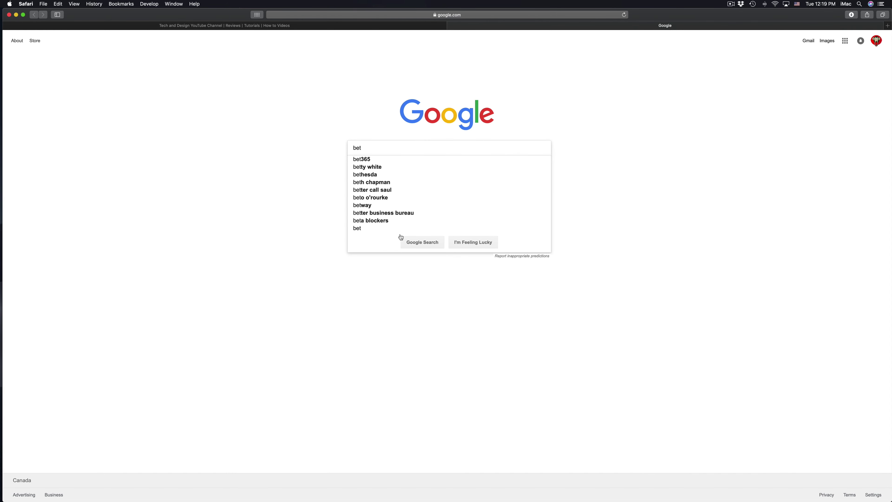
click(379, 14)
text(bestbuy.ca)
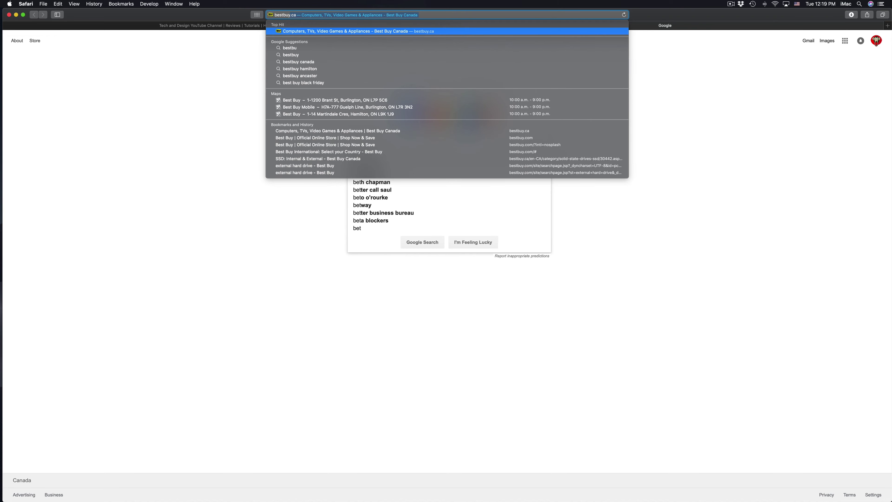
key(Return)
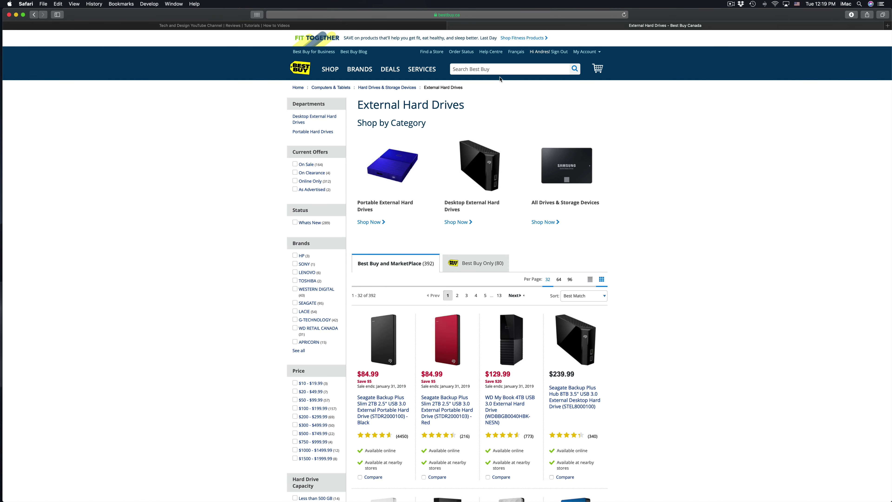
Scroll the External Hard Drives listing and highlight the WD My Book 4TB title
scroll(626, 288, down, 2)
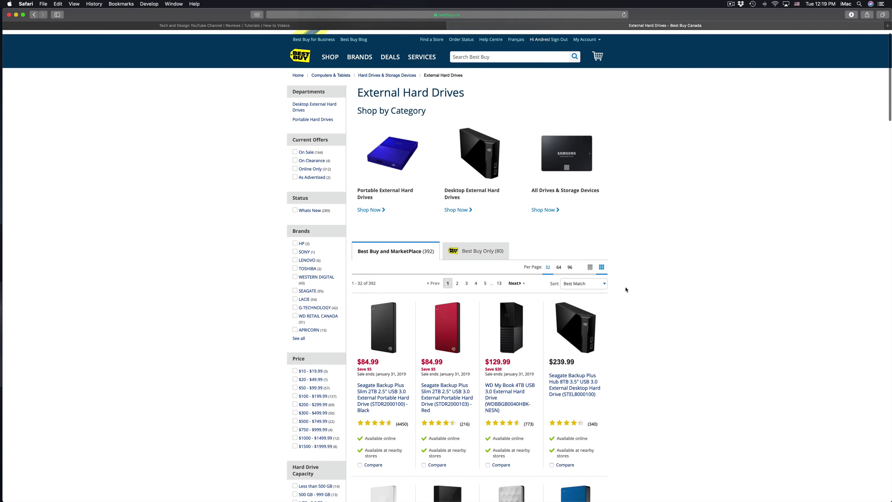
scroll(626, 288, down, 5)
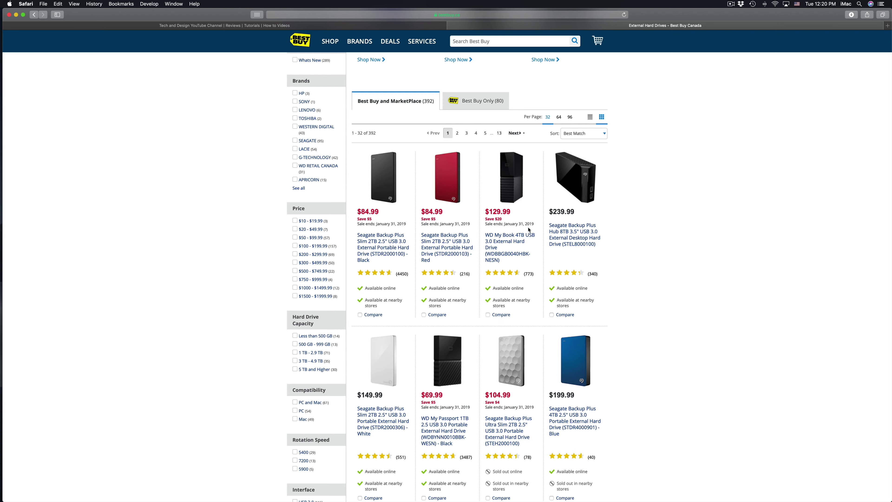
drag(536, 235, 480, 233)
Close the Best Buy Canada tab, leaving the techdesign.video homepage as the only tab
key(super+w)
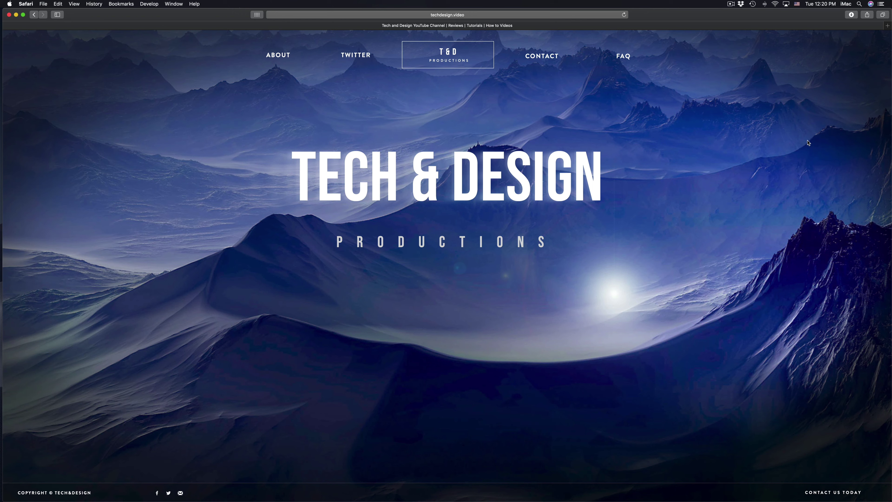